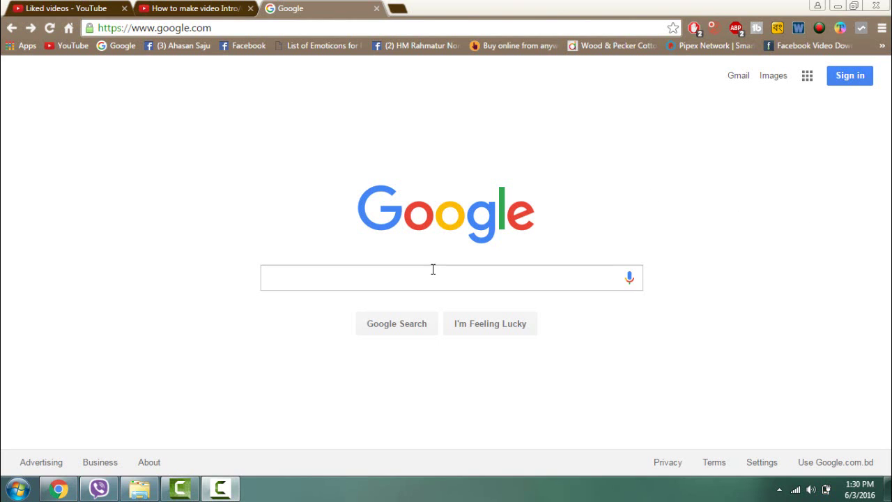
# Step: Paste 'Create a Gmail address' into the Google search box and search via the first suggestion
pyautogui.rightClick(420, 286)
pyautogui.rightClick(396, 279)
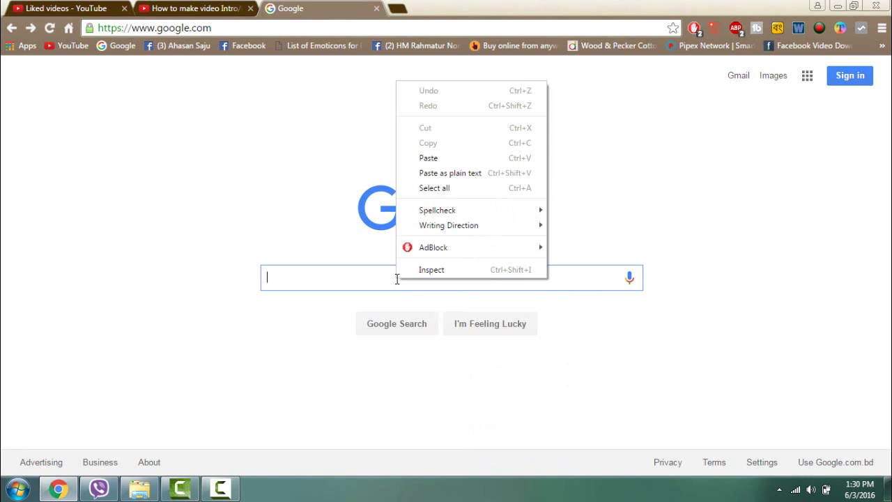
pyautogui.click(437, 159)
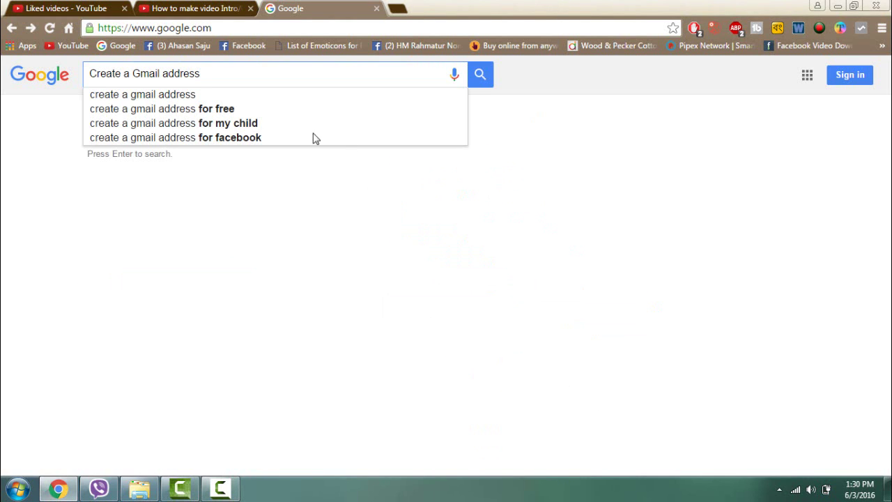
pyautogui.click(237, 98)
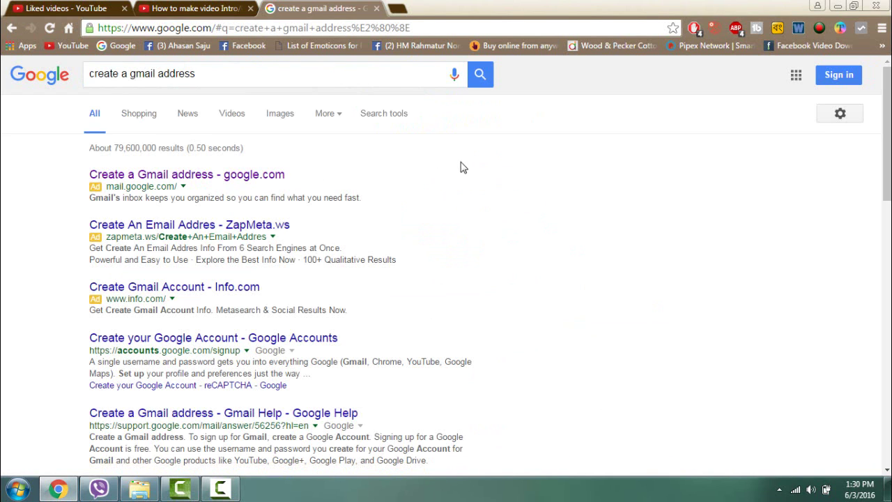
# Step: Open the Create a Gmail address result and scroll through the sign-up form
pyautogui.click(282, 177)
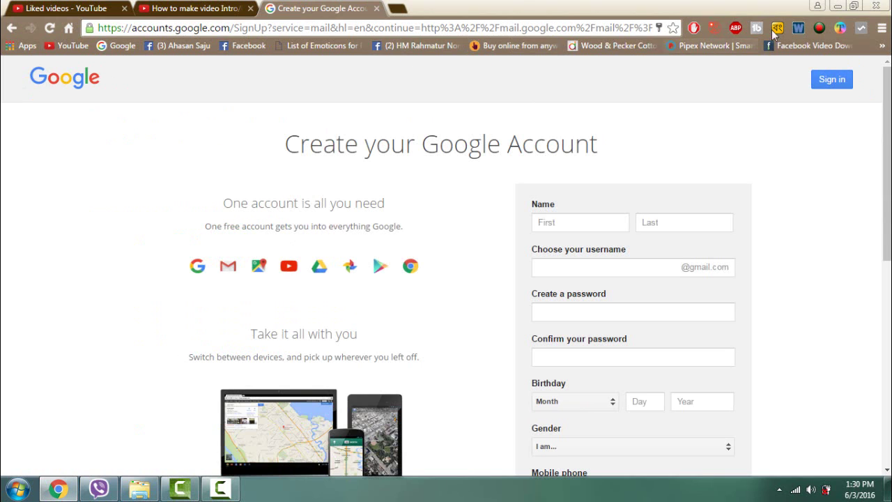
pyautogui.scroll(-5, 856, 354)
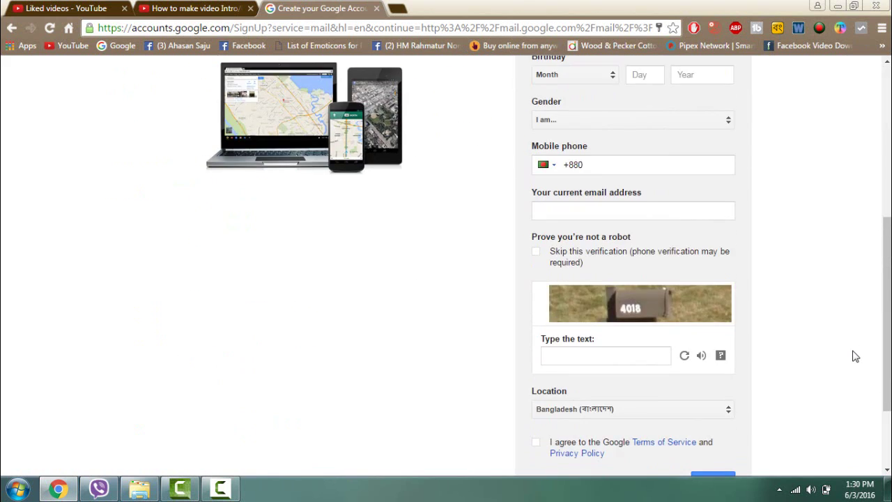
pyautogui.scroll(5, 857, 354)
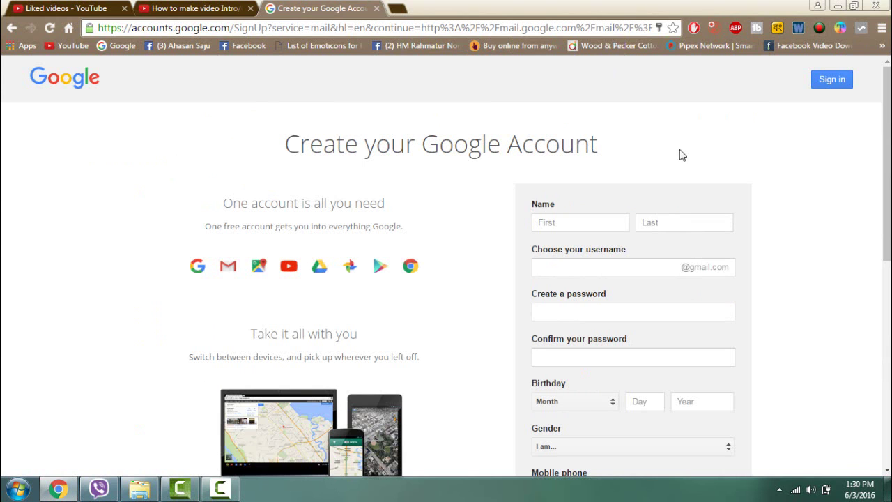
pyautogui.scroll(-2, 378, 247)
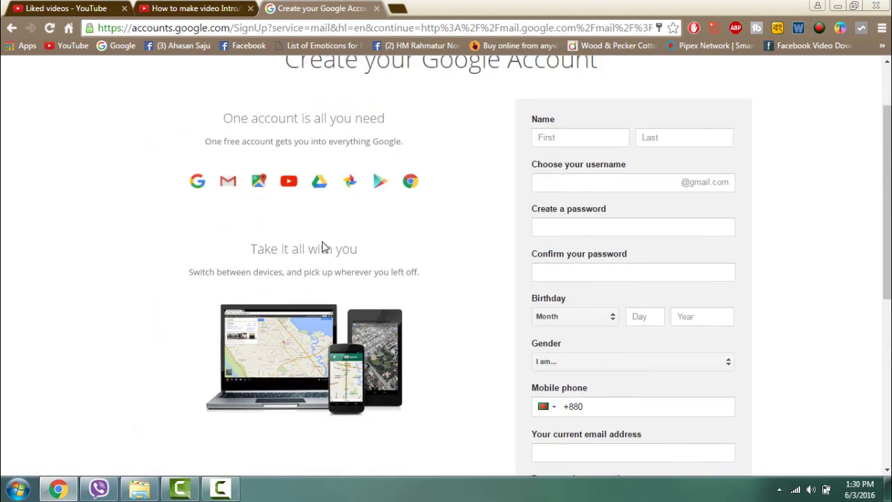
pyautogui.scroll(1, 512, 142)
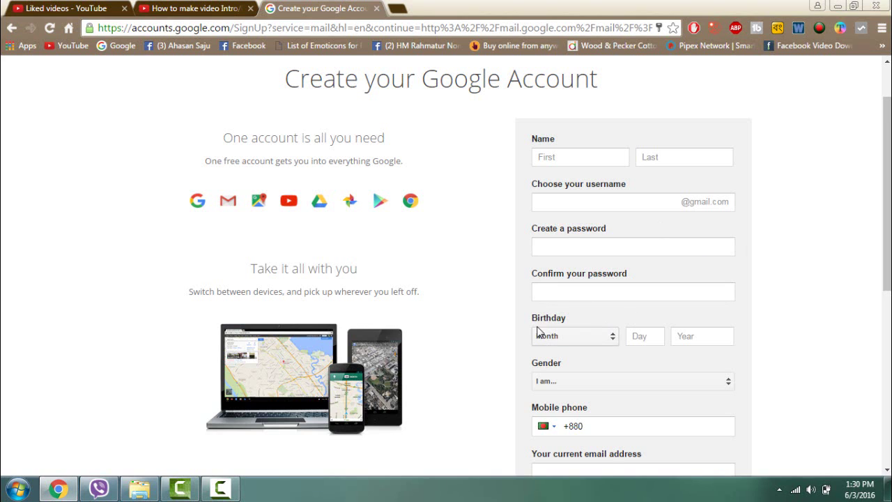
pyautogui.scroll(-1, 801, 309)
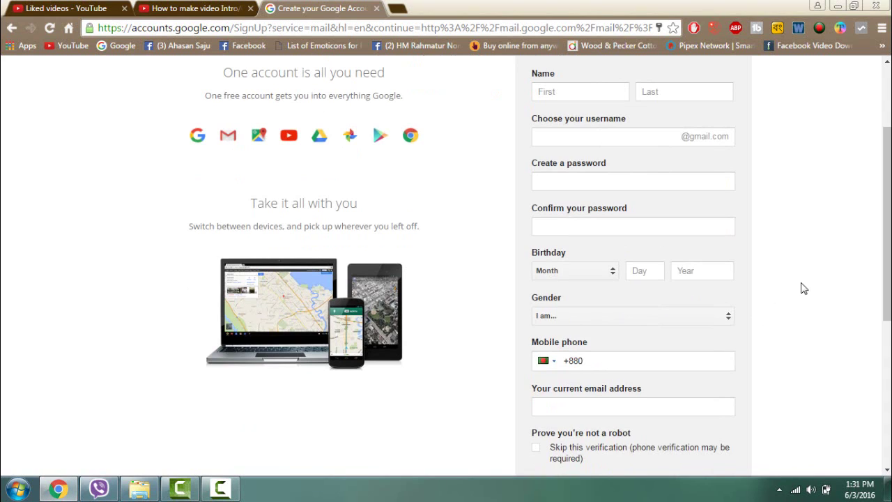
pyautogui.scroll(1, 801, 287)
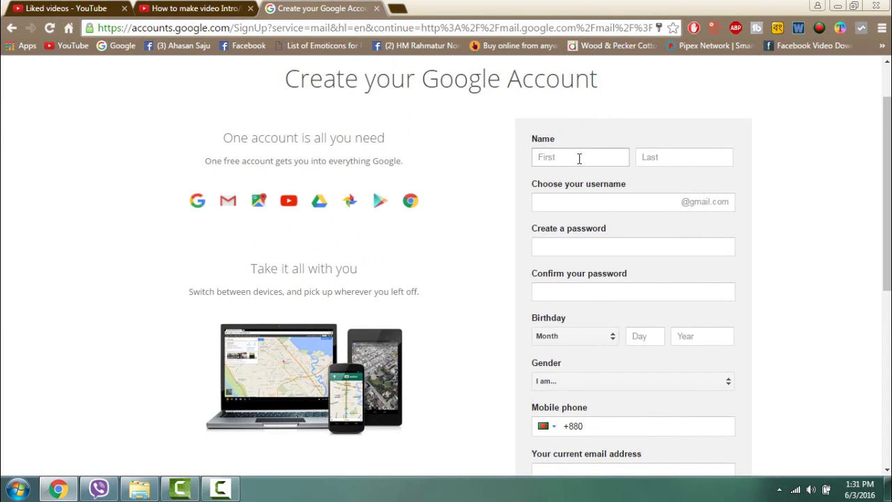
pyautogui.scroll(-2, 822, 230)
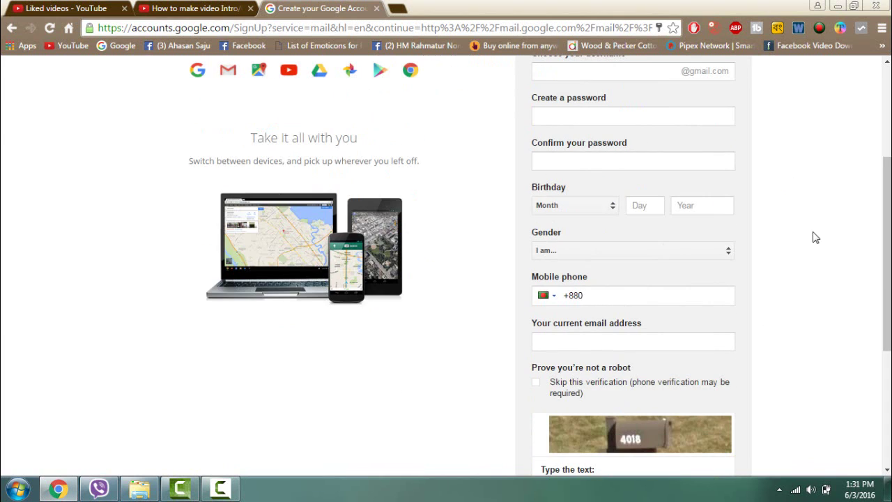
pyautogui.scroll(2, 815, 237)
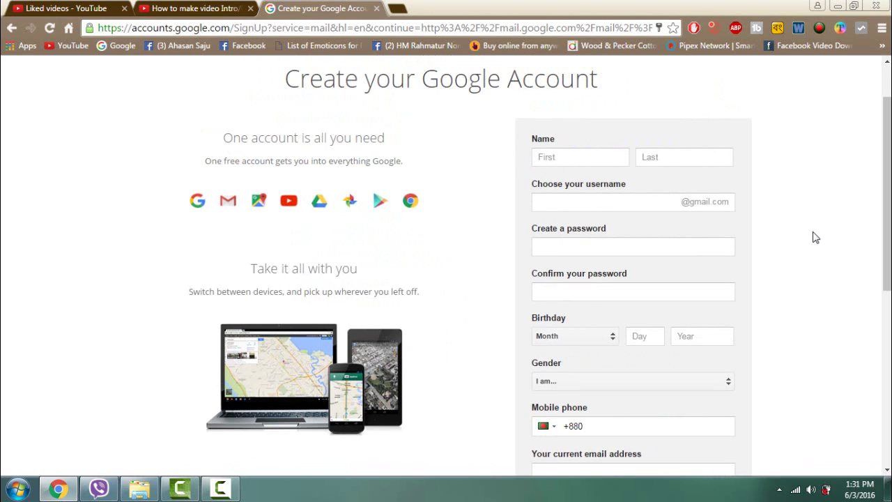
pyautogui.scroll(-2, 814, 236)
# Step: Check the phone field, Gender choices and captcha field, leaving everything blank
pyautogui.click(564, 295)
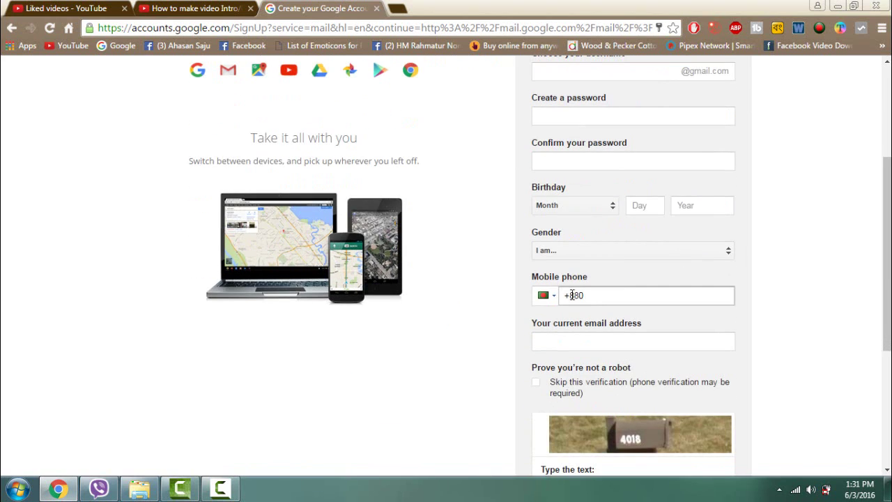
pyautogui.click(528, 277)
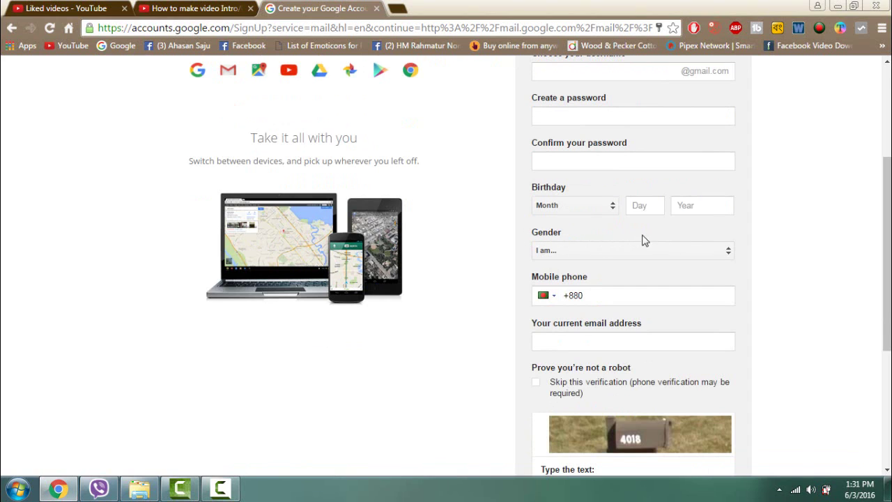
pyautogui.click(730, 252)
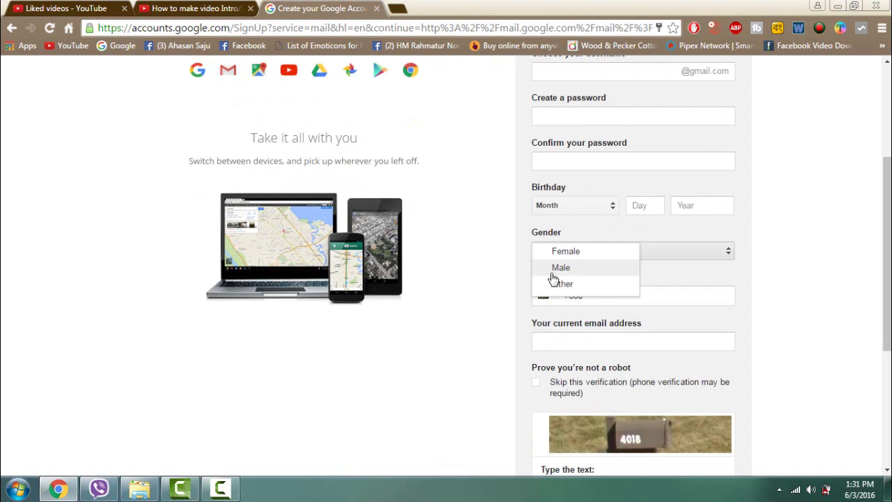
pyautogui.click(855, 237)
pyautogui.scroll(-3, 839, 237)
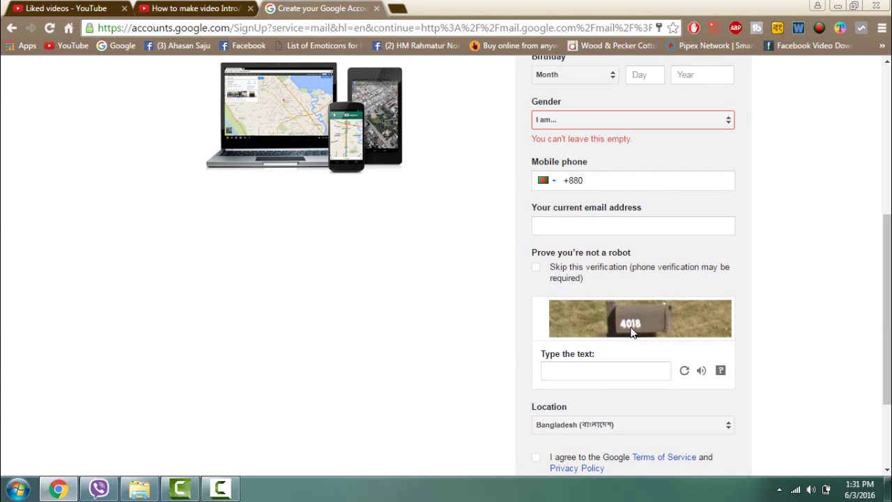
pyautogui.click(556, 370)
pyautogui.scroll(3, 788, 382)
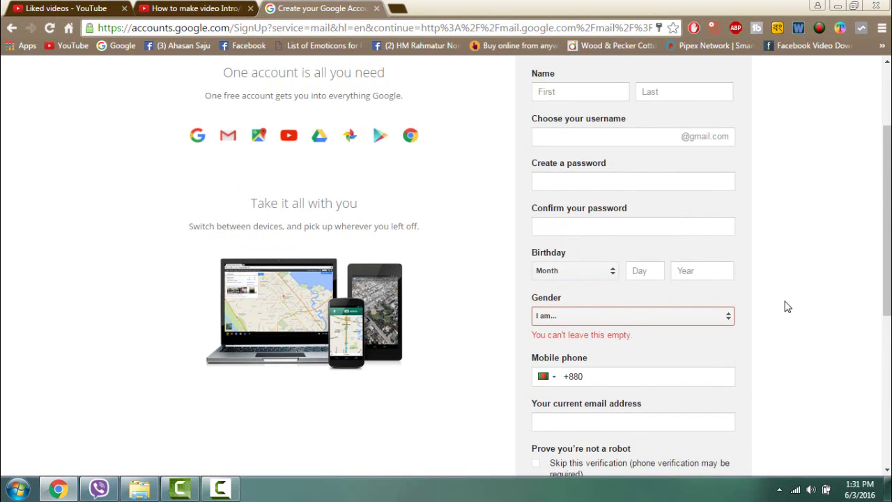
pyautogui.scroll(2, 785, 307)
# Step: Enter the user's first name and last name, accepting the autocomplete suggestion for the last name
pyautogui.click(557, 221)
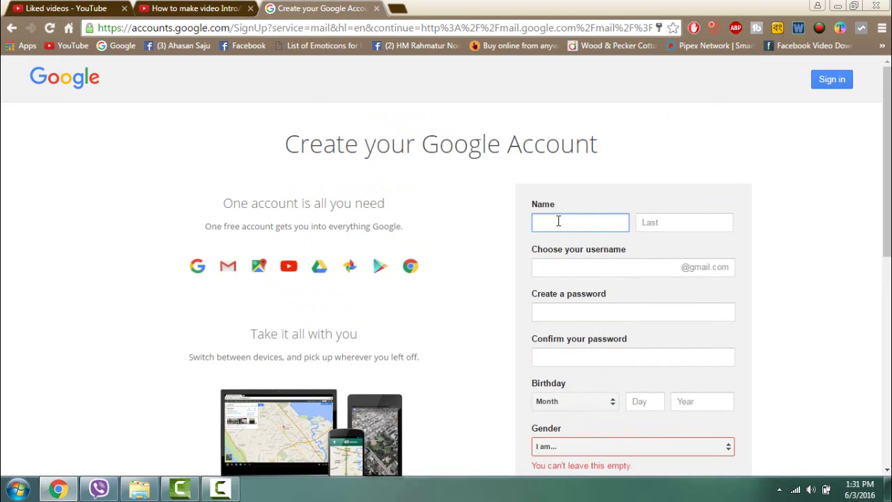
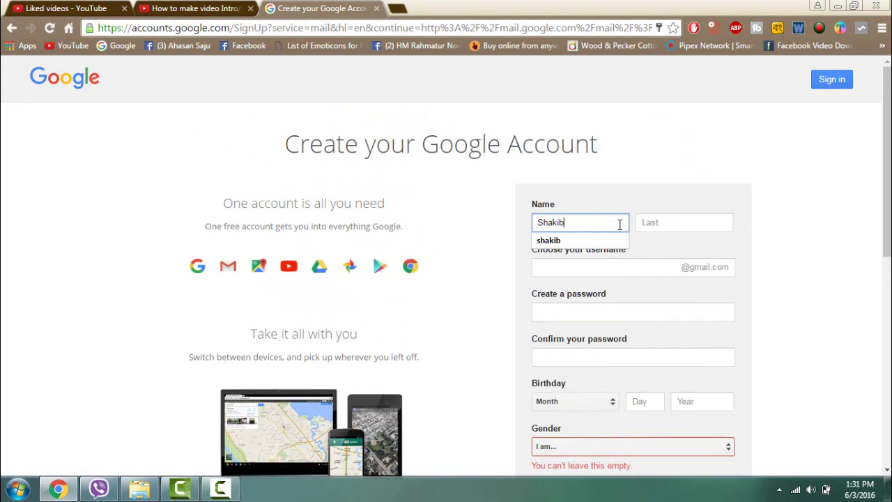
pyautogui.click(654, 223)
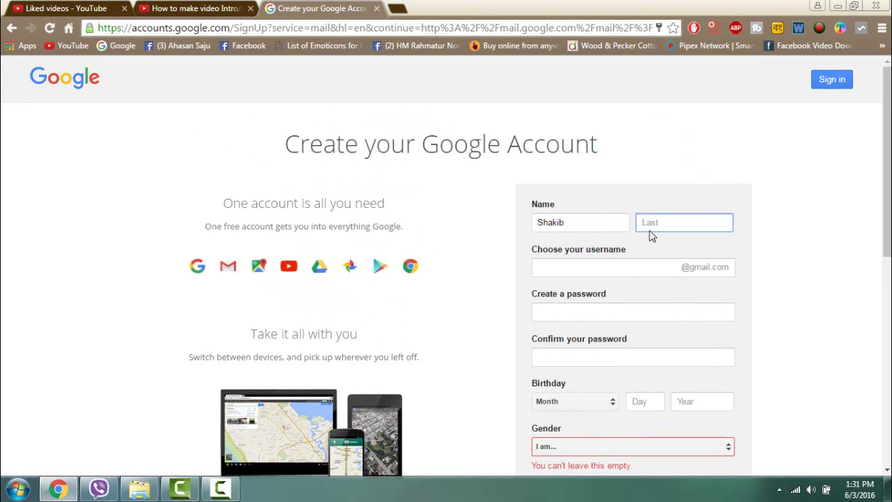
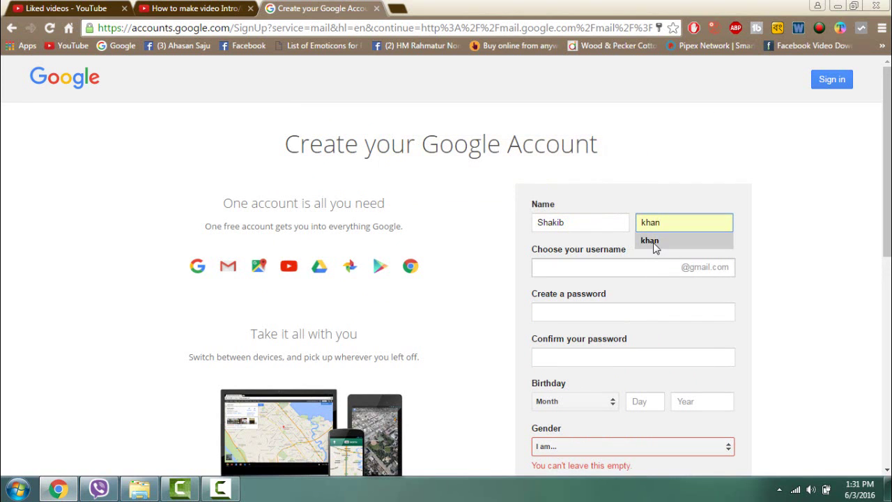
pyautogui.click(655, 241)
pyautogui.click(652, 273)
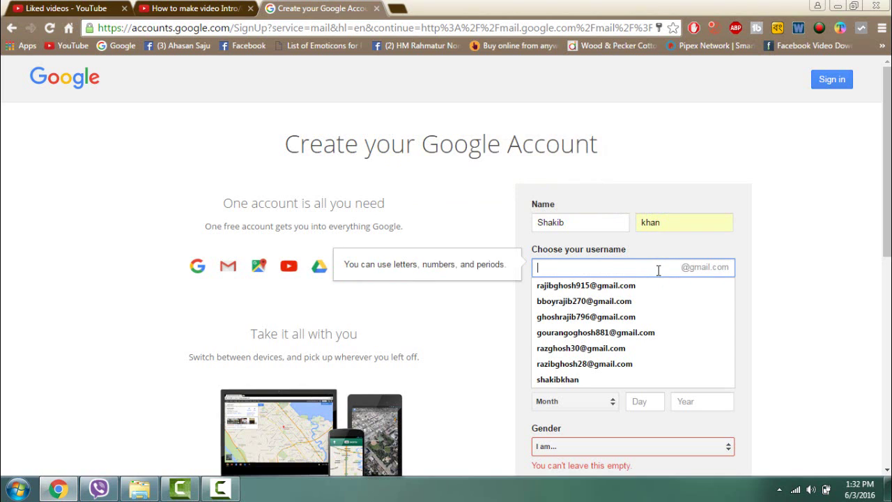
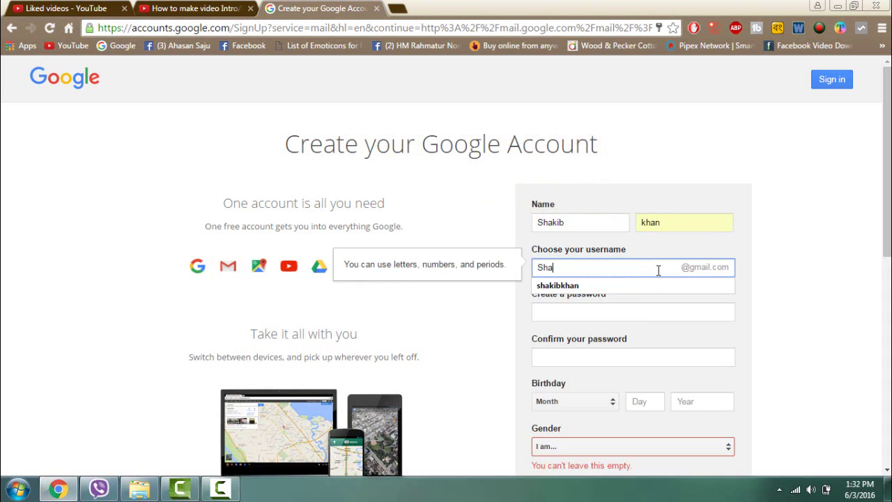
# Step: Fill the username from the name-based suggestion and append the digits 432
pyautogui.click(631, 281)
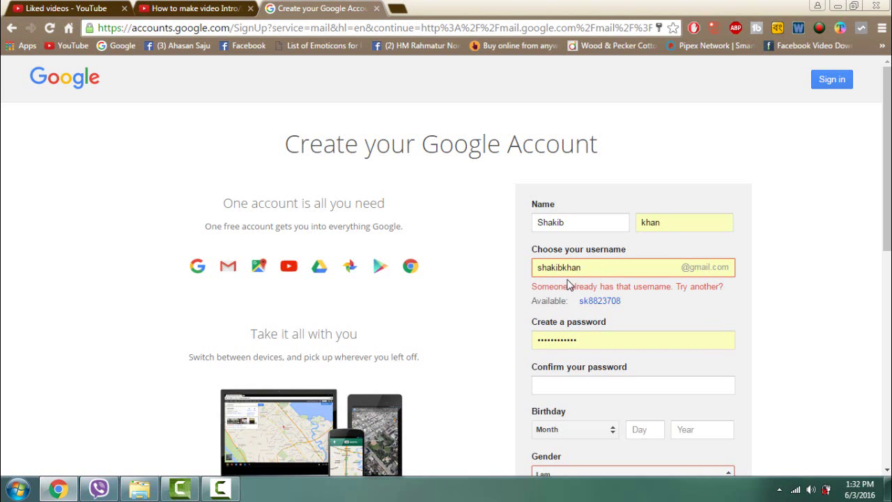
pyautogui.click(586, 267)
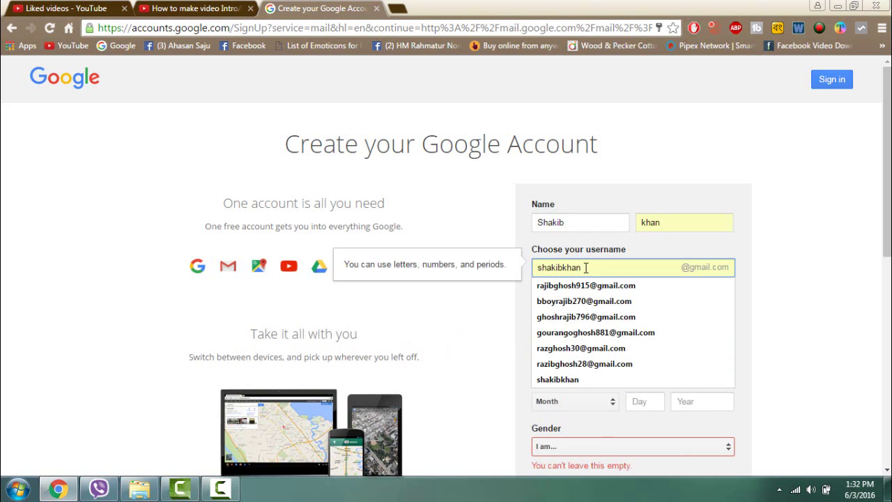
pyautogui.write('4')
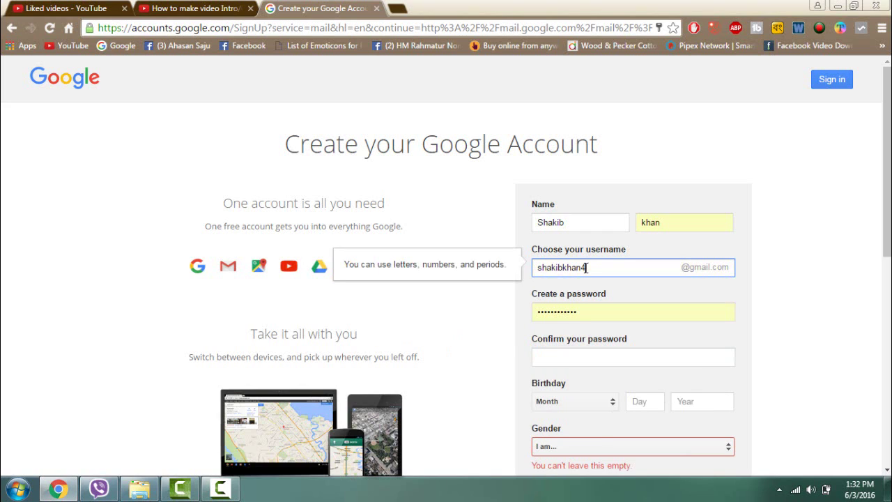
pyautogui.write('32')
pyautogui.click(620, 306)
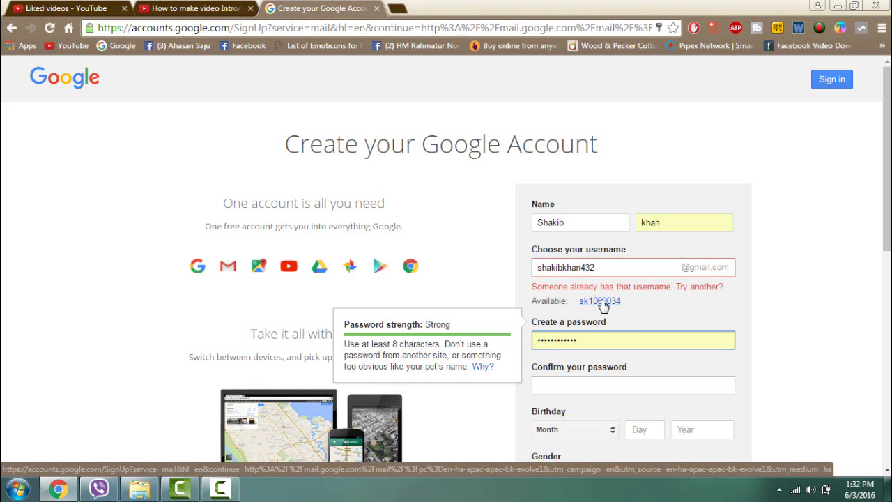
# Step: Take the suggested available username and replace the password with a new strong one
pyautogui.click(603, 305)
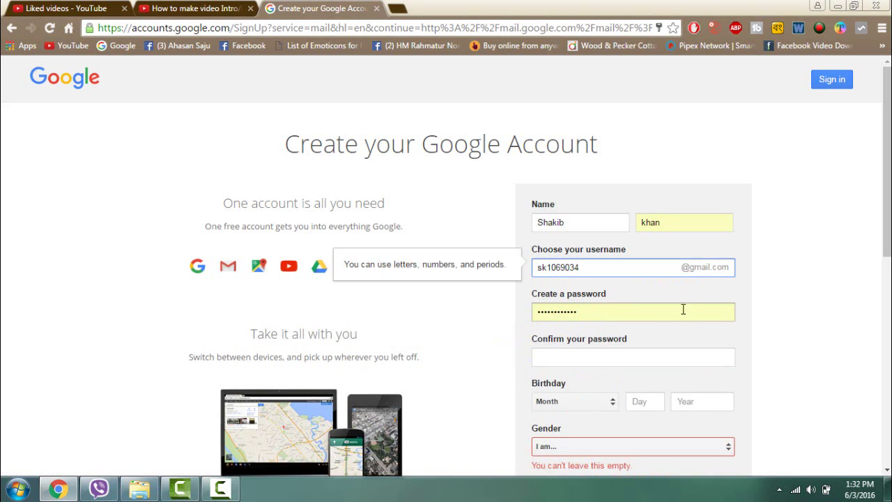
pyautogui.click(659, 315)
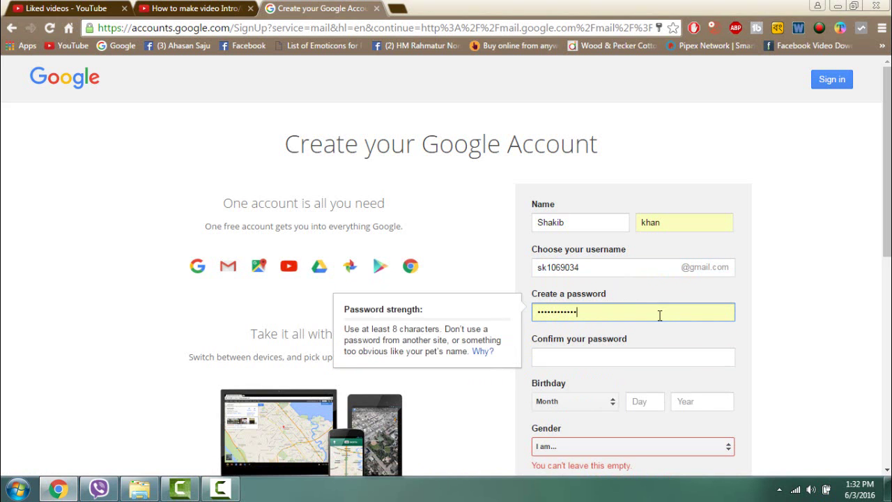
pyautogui.hotkey('ctrl', 'a')
pyautogui.press('BackSpace')
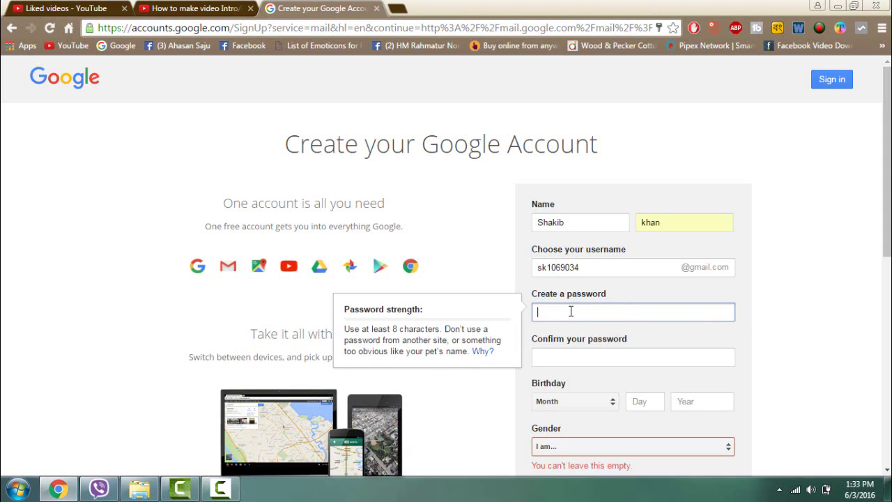
pyautogui.write('s')
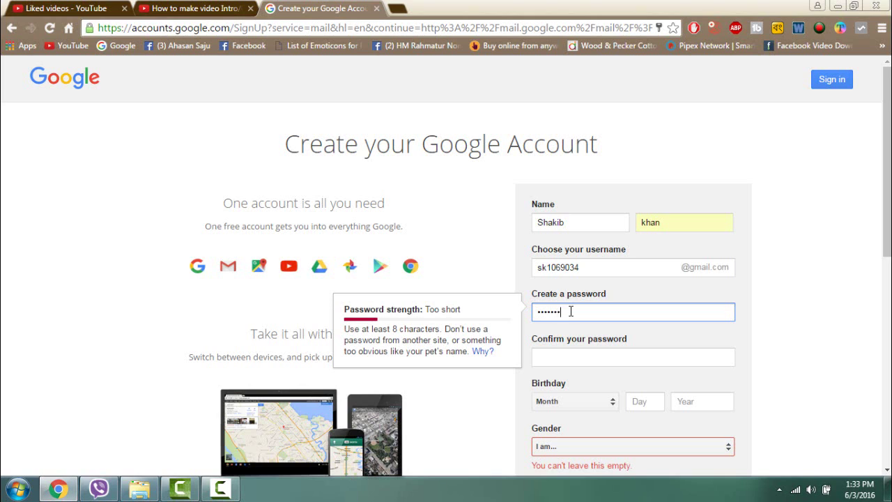
pyautogui.write('••')
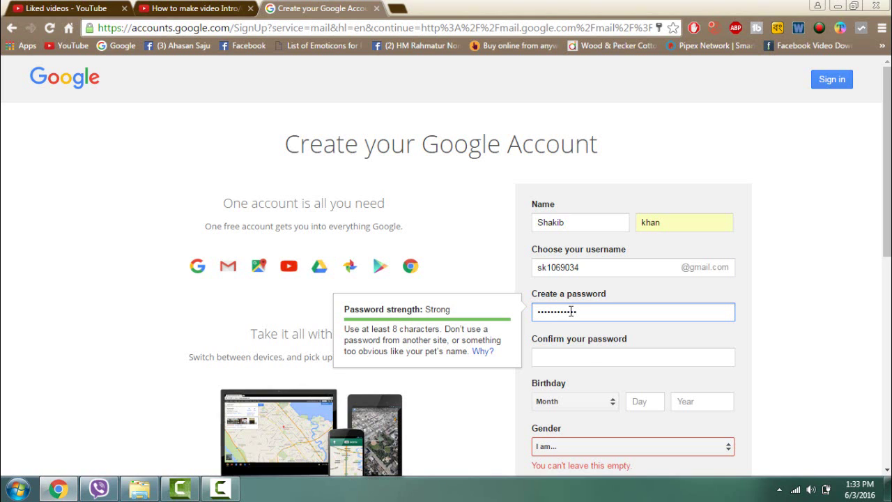
pyautogui.click(604, 359)
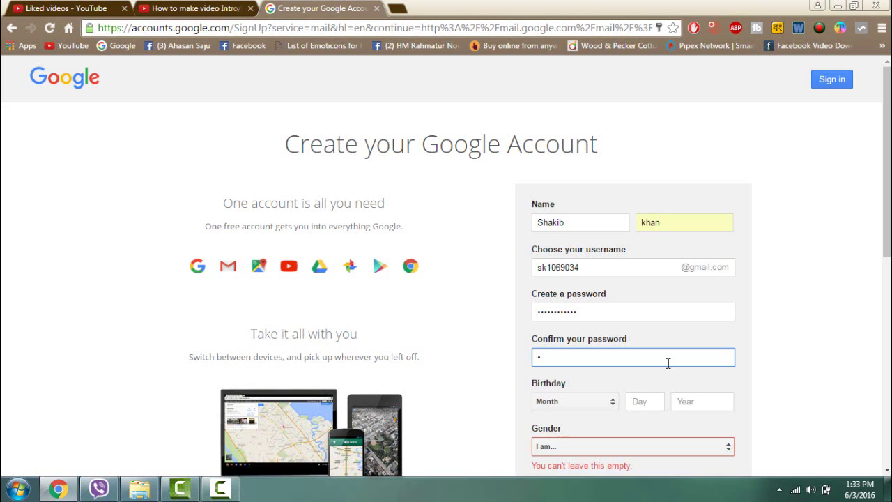
# Step: Confirm the password and choose February as the birth month
pyautogui.write('*********')
pyautogui.scroll(-2, 827, 279)
pyautogui.click(616, 276)
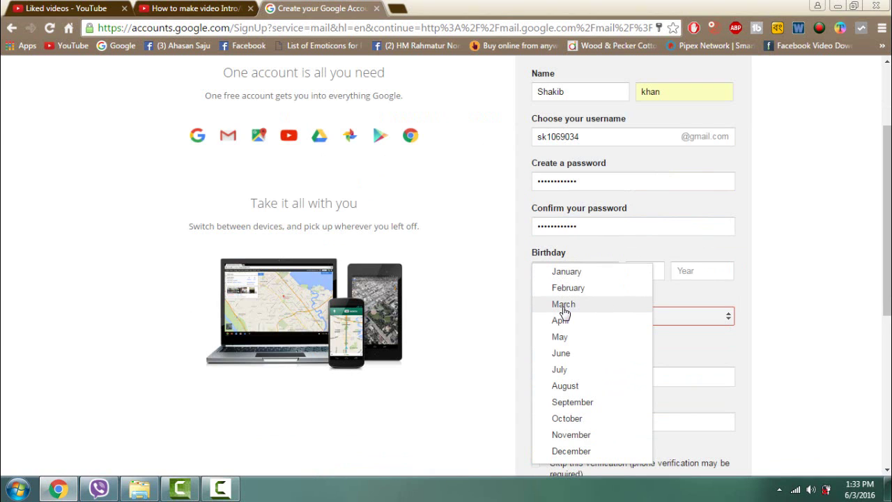
pyautogui.click(584, 291)
# Step: Enter 17 as the birth day and 1992 as the birth year
pyautogui.click(658, 271)
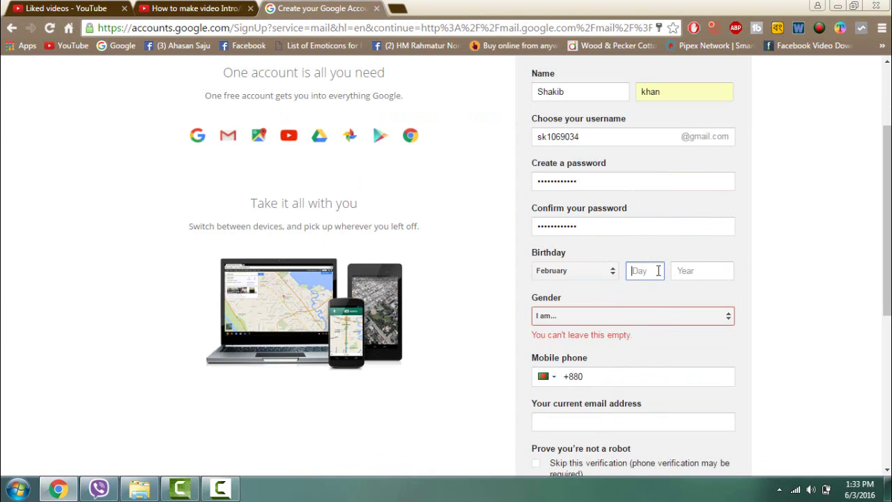
pyautogui.write('2')
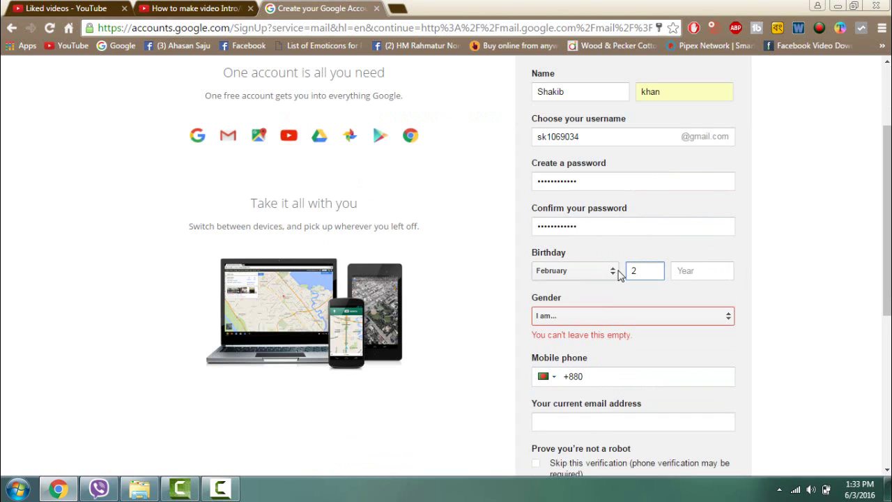
pyautogui.press('BackSpace')
pyautogui.write('17')
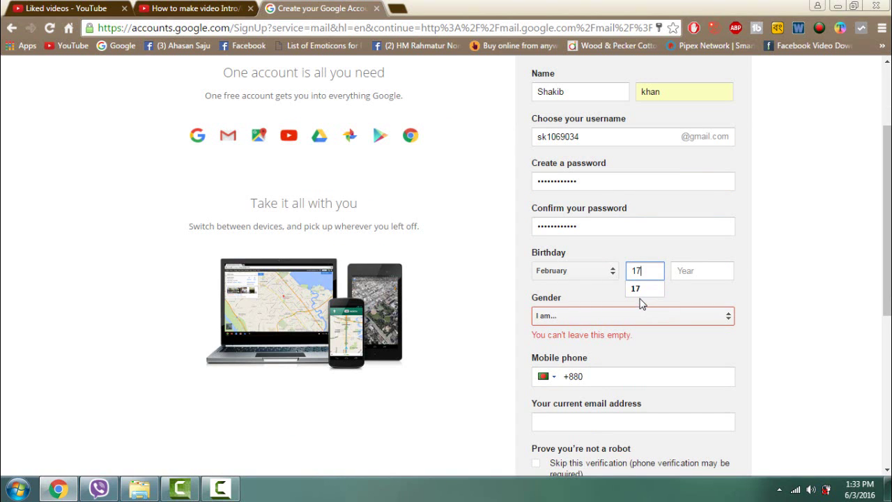
pyautogui.click(641, 292)
pyautogui.click(683, 277)
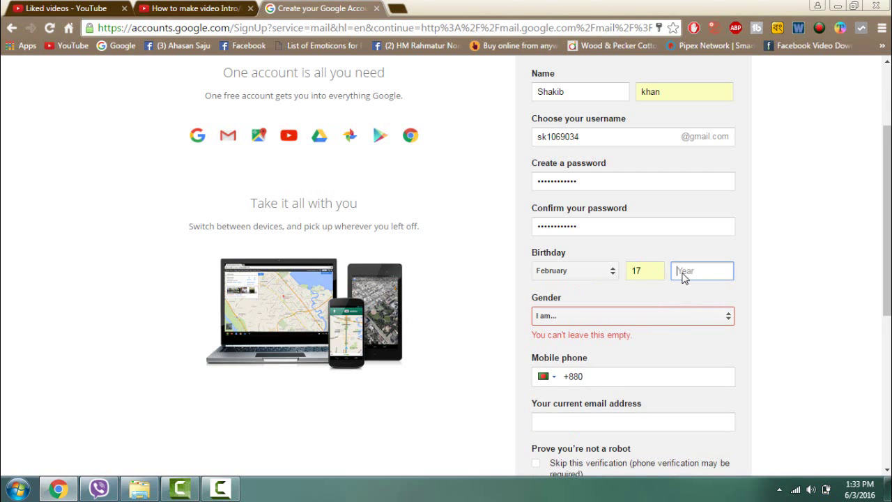
pyautogui.write('199')
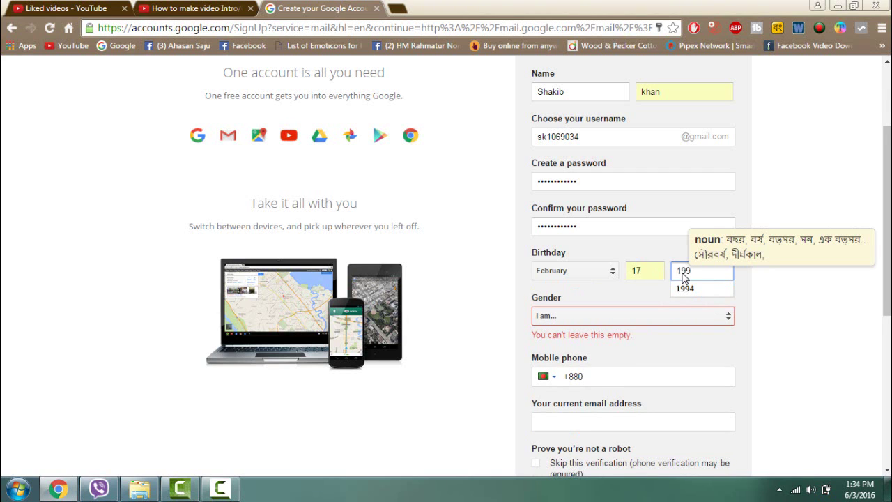
pyautogui.write('2')
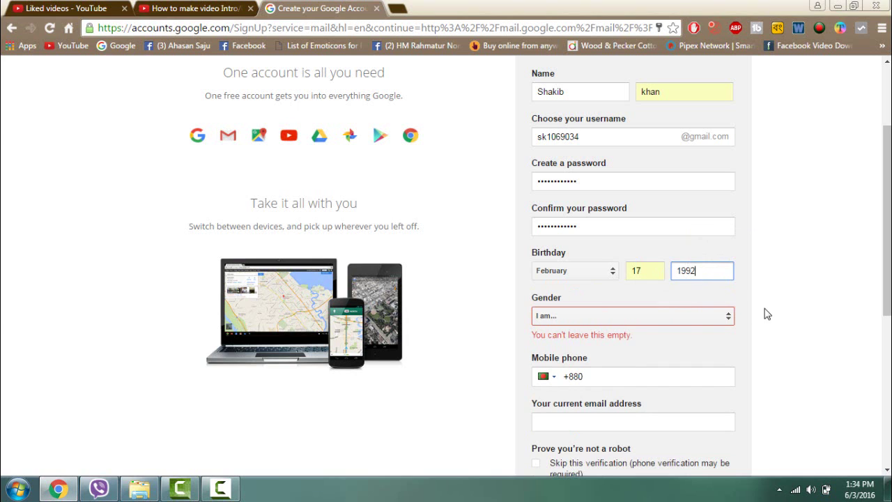
pyautogui.click(716, 319)
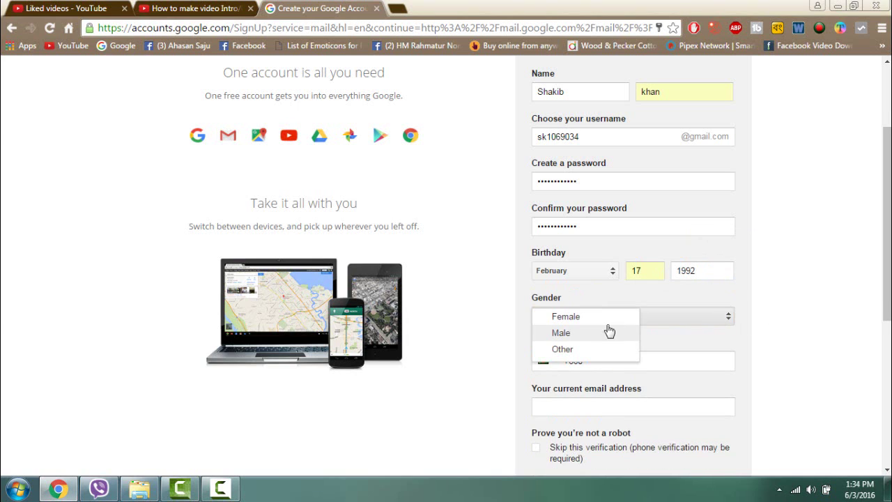
# Step: Set the gender to Male and enter the mobile number after the +880 code
pyautogui.click(578, 334)
pyautogui.scroll(-2, 820, 354)
pyautogui.click(609, 231)
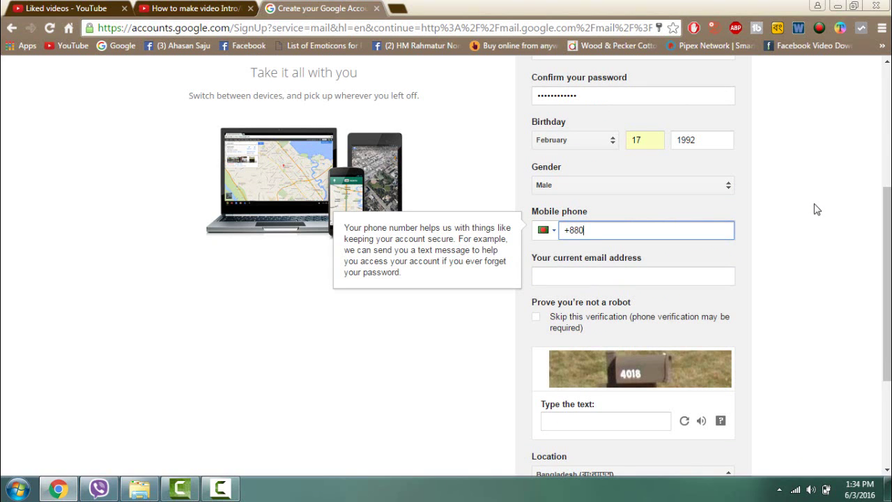
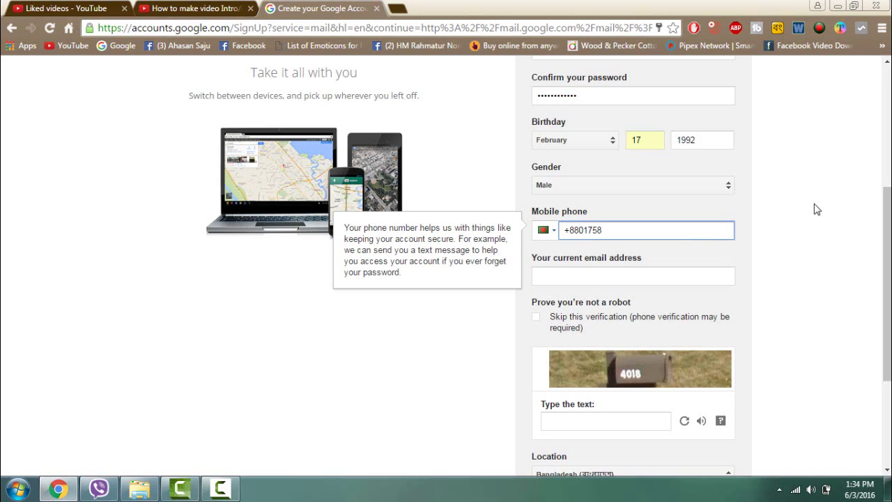
pyautogui.scroll(-3, 808, 209)
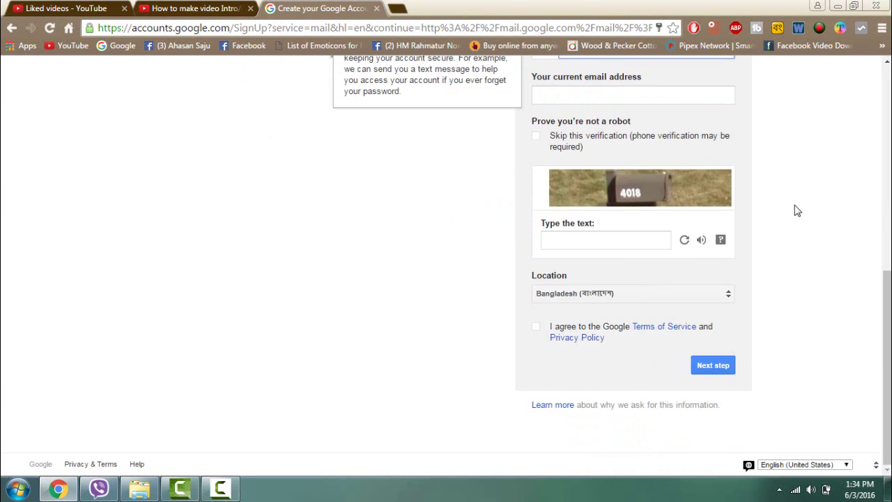
pyautogui.scroll(-1, 797, 211)
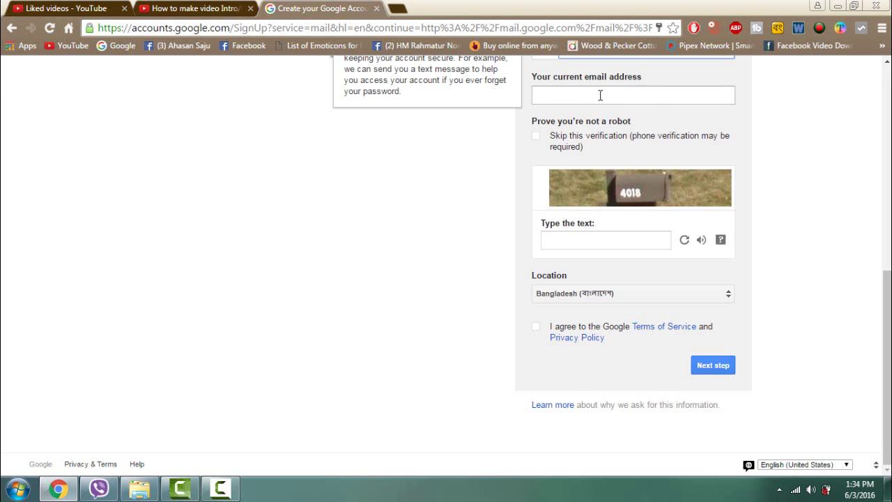
pyautogui.scroll(7, 810, 133)
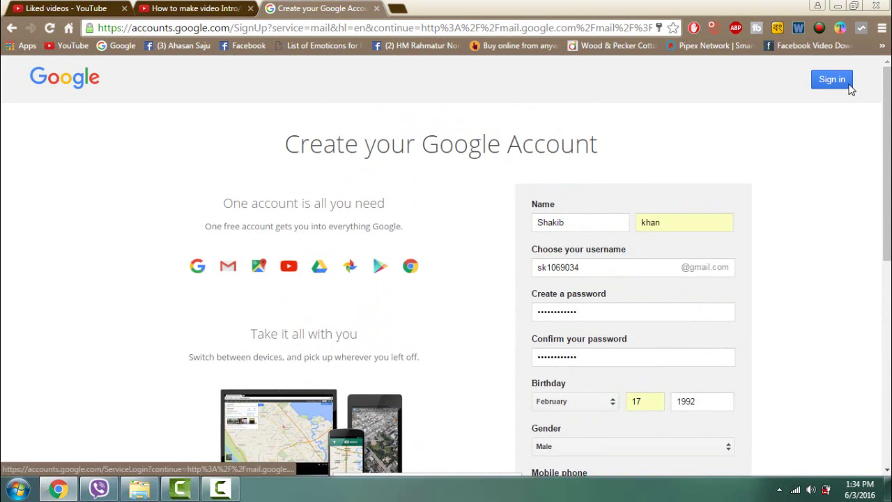
pyautogui.scroll(-5, 843, 128)
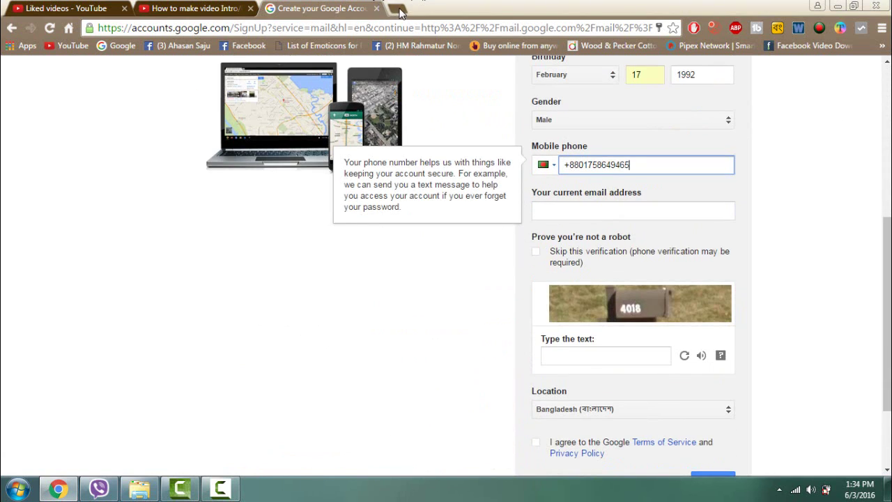
# Step: Load the Google home page in a new tab, then return to the sign-up tab
pyautogui.click(399, 9)
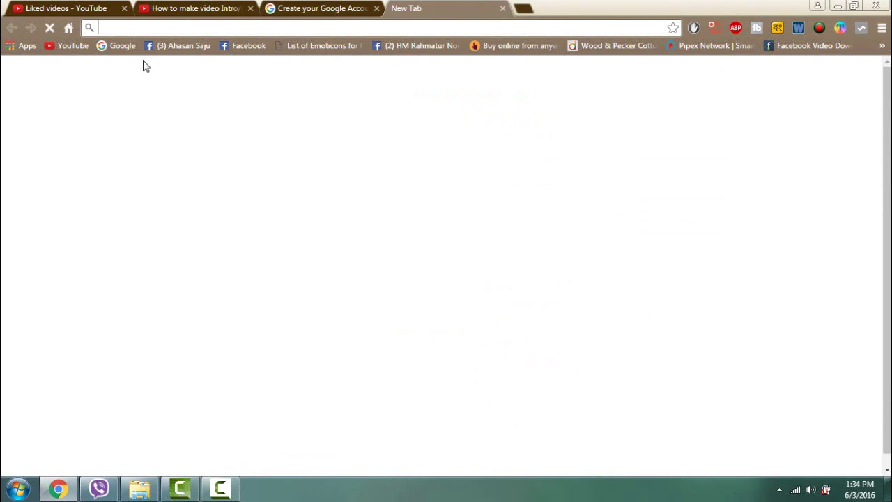
pyautogui.click(123, 45)
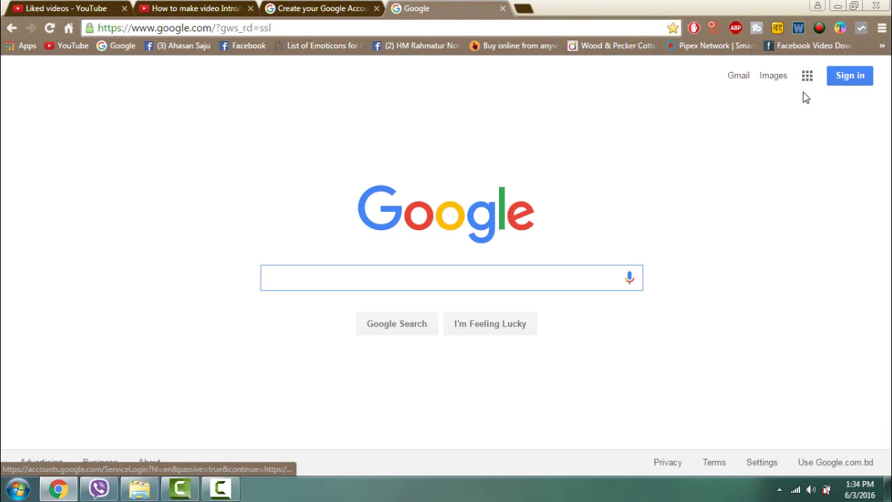
pyautogui.click(363, 10)
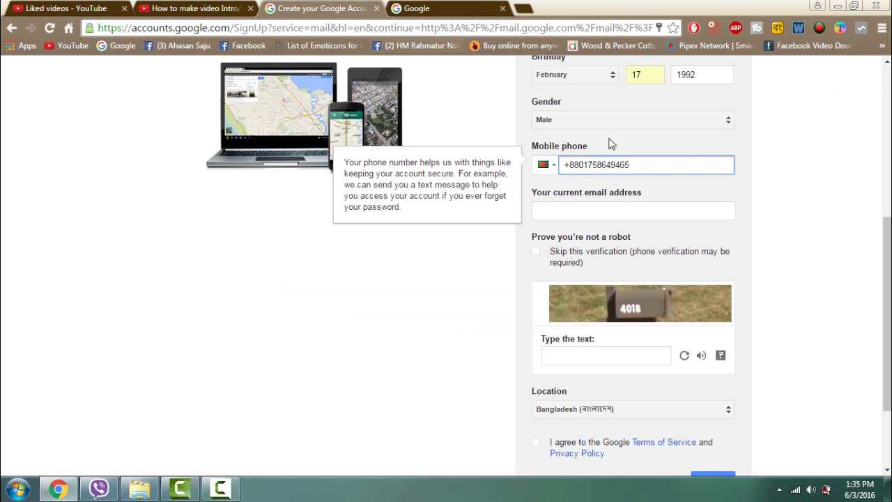
# Step: Enter the current e-mail address in the sign-up form
pyautogui.click(698, 210)
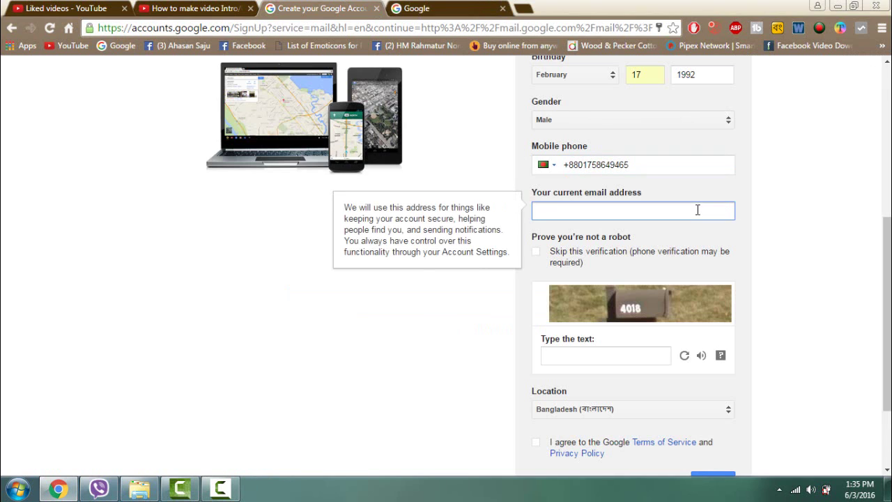
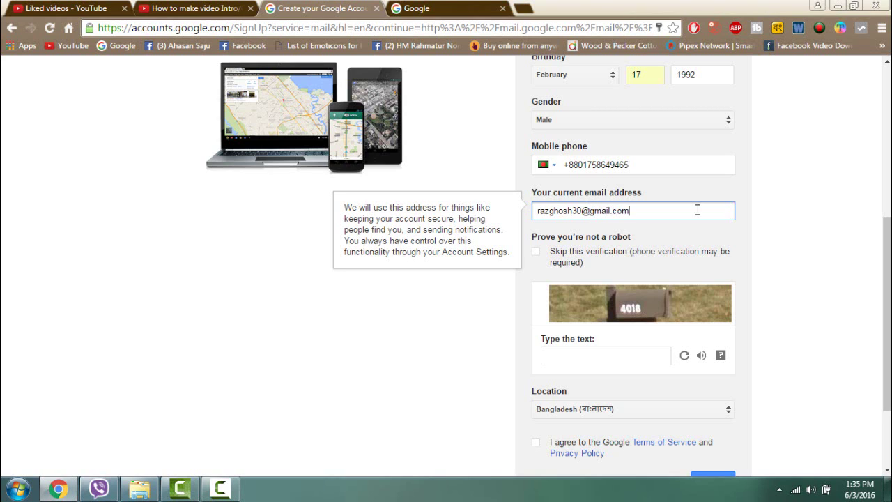
pyautogui.click(776, 202)
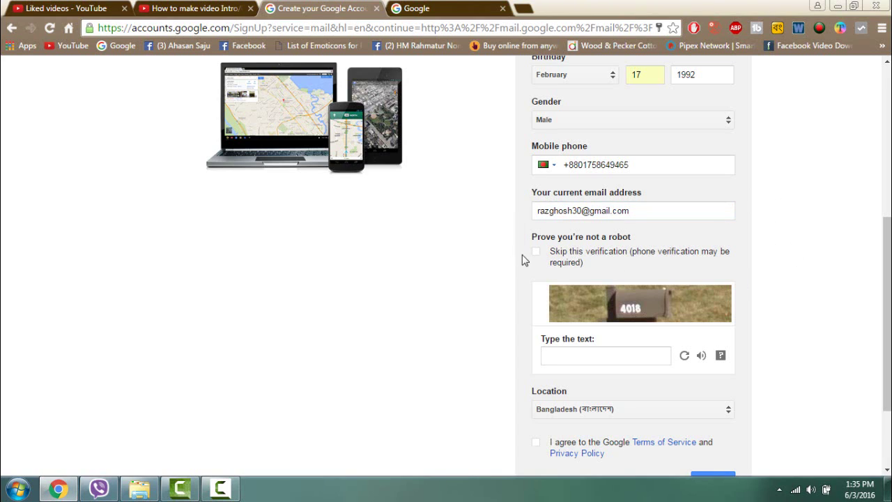
# Step: Type 401 in the captcha box, then tick 'Skip this verification'
pyautogui.click(592, 355)
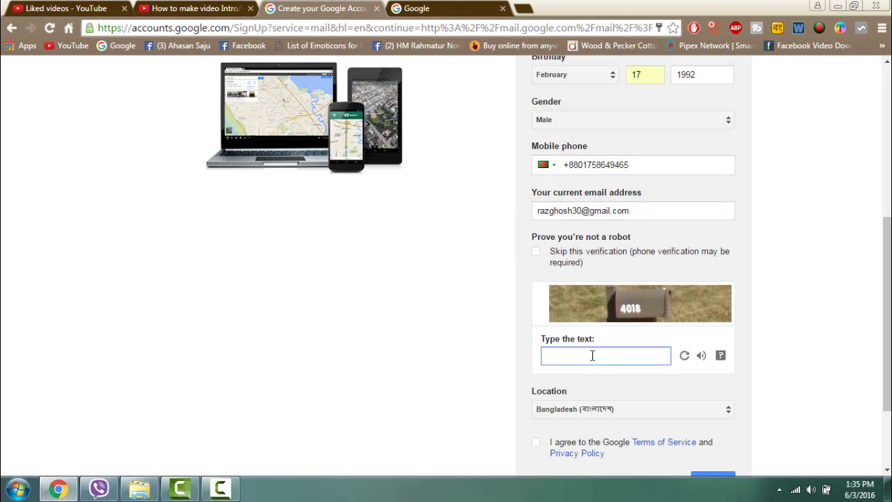
pyautogui.write('4018')
pyautogui.click(536, 253)
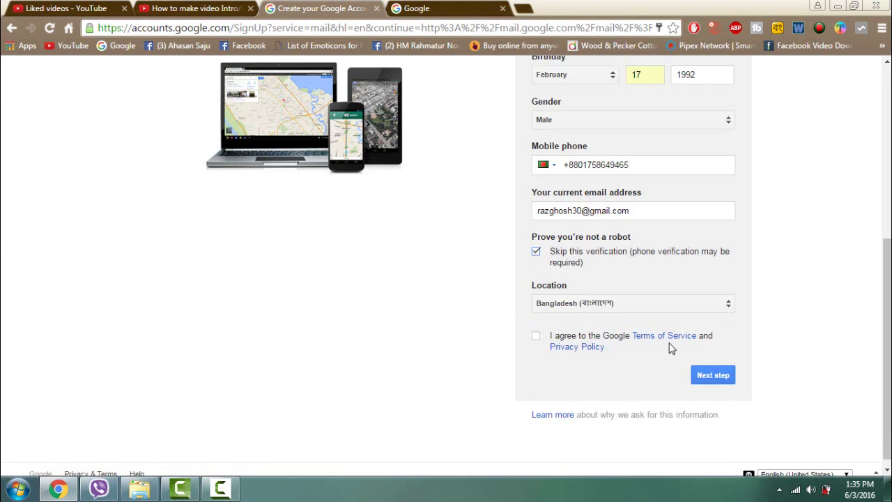
# Step: Agree to the Google Terms of Service and submit the form with Next step
pyautogui.click(536, 336)
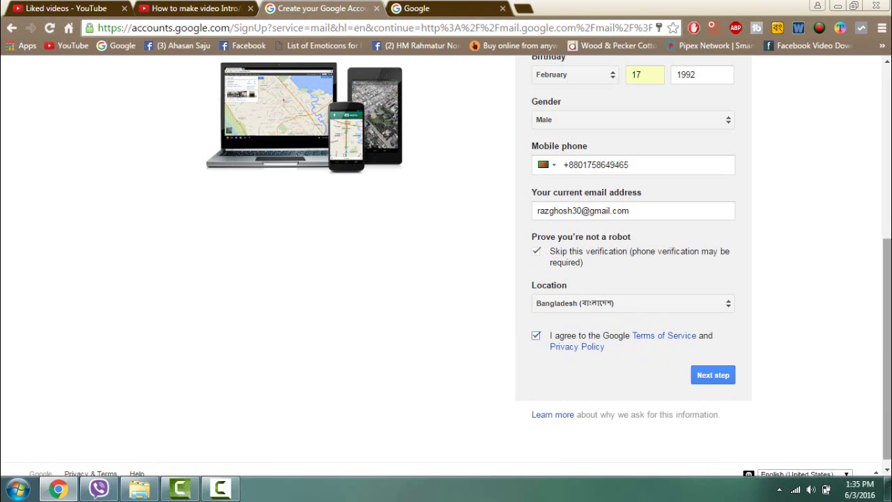
pyautogui.click(714, 378)
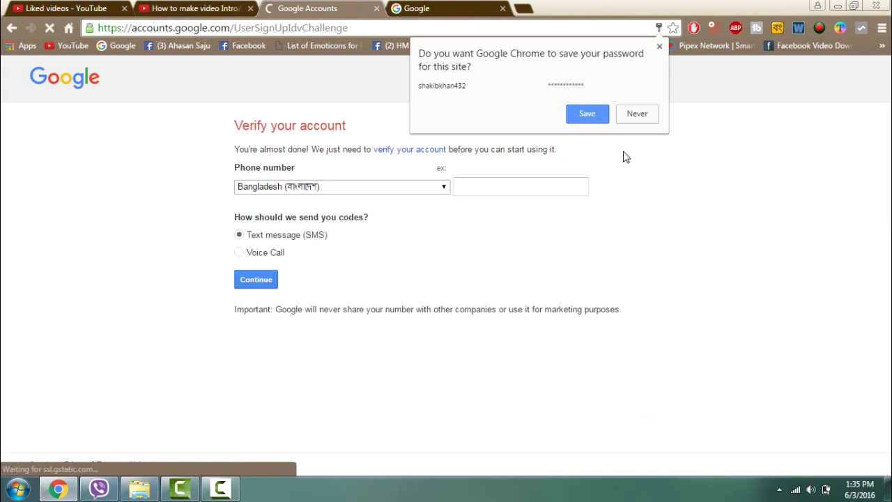
# Step: Save the account password in Chrome and return to the Create your Google Account form
pyautogui.click(587, 117)
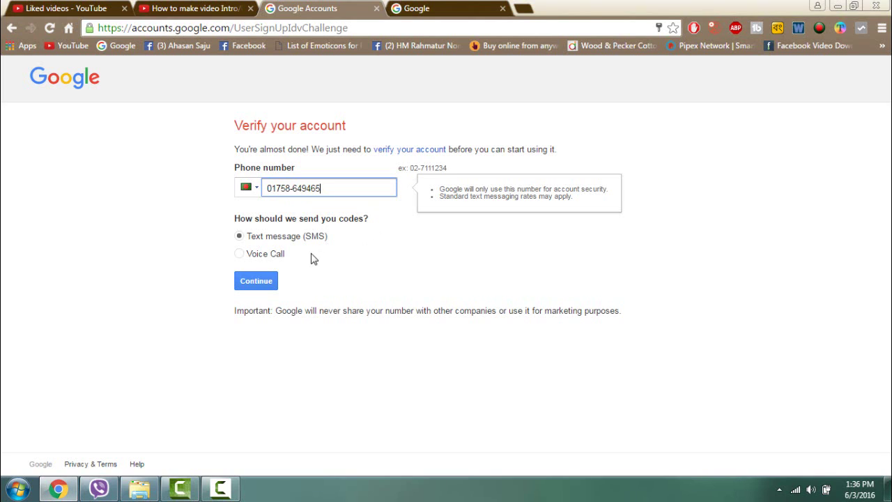
pyautogui.rightClick(439, 264)
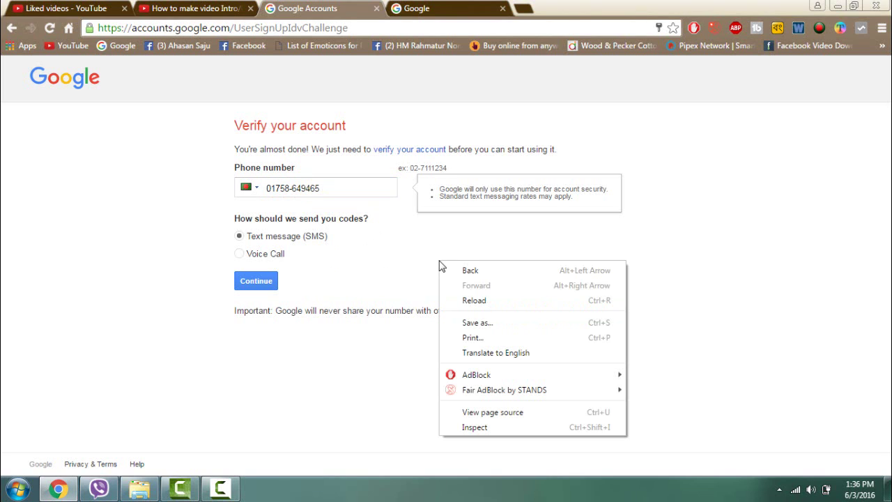
pyautogui.click(712, 220)
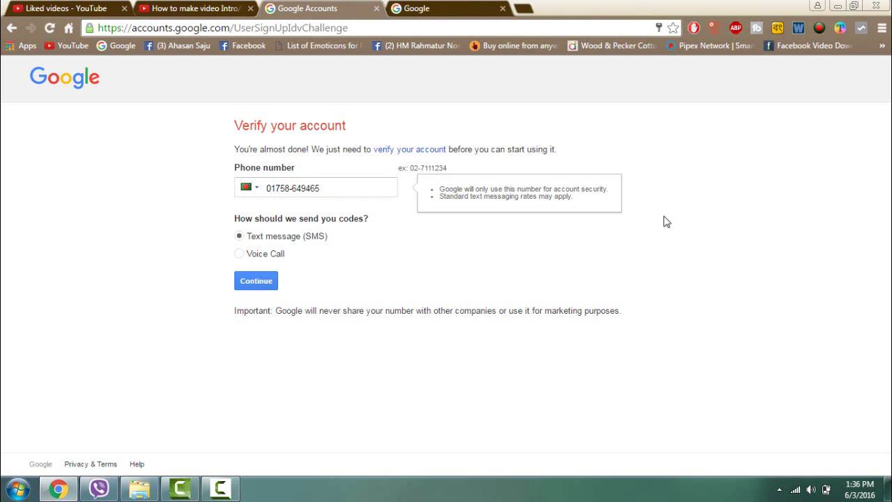
pyautogui.click(11, 28)
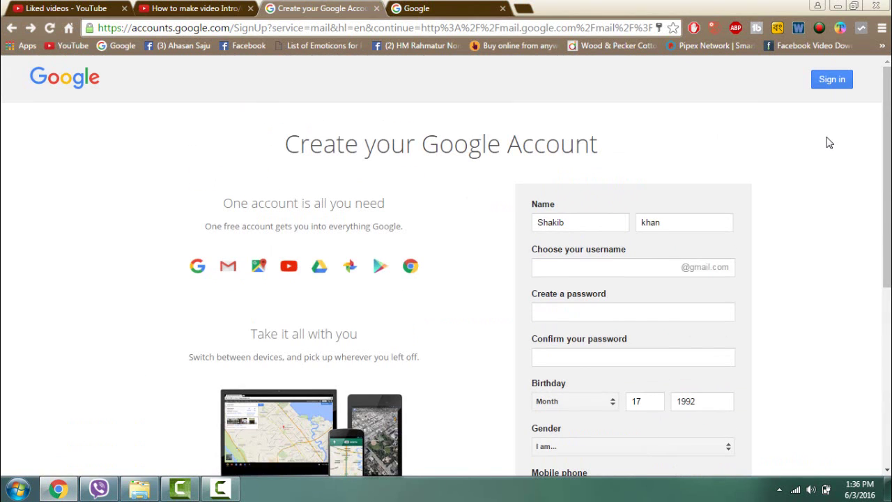
# Step: Look over the emptied sign-up form, then minimize Chrome and stop the screen recording
pyautogui.scroll(-4, 841, 199)
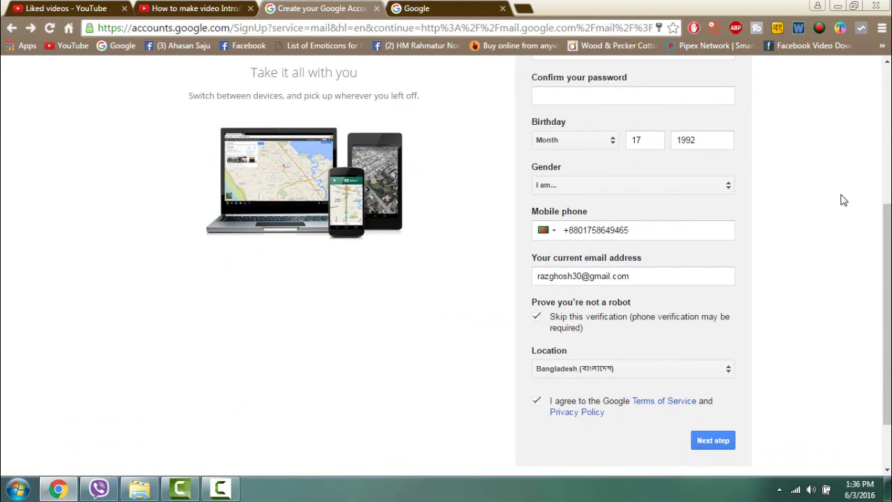
pyautogui.scroll(4, 842, 200)
pyautogui.scroll(-4, 841, 200)
pyautogui.scroll(-2, 842, 200)
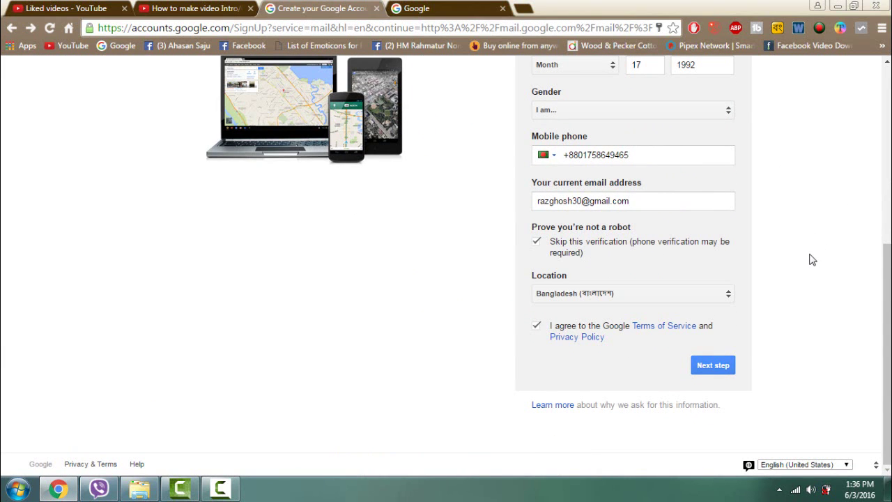
pyautogui.scroll(5, 811, 256)
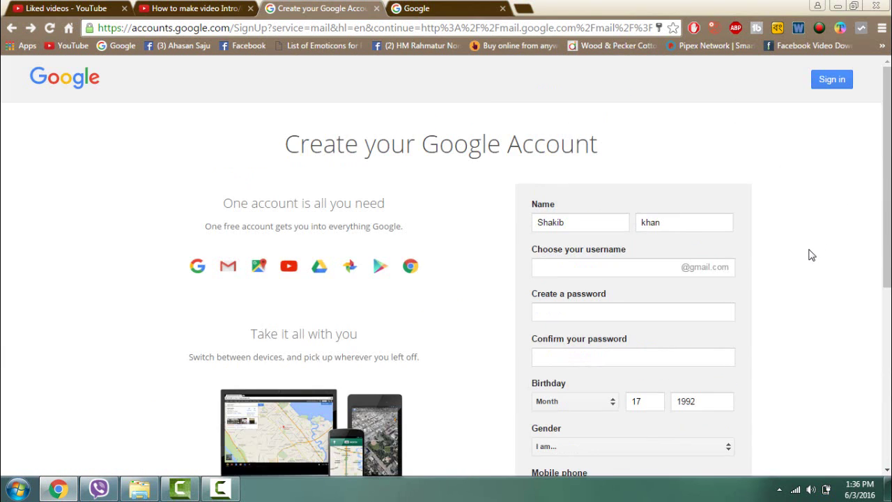
pyautogui.scroll(-5, 811, 255)
pyautogui.scroll(5, 811, 255)
pyautogui.click(836, 6)
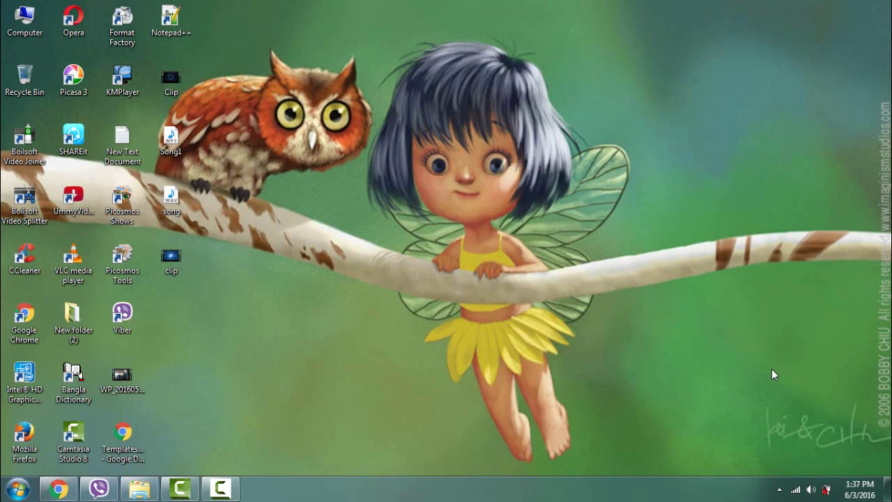
pyautogui.click(221, 488)
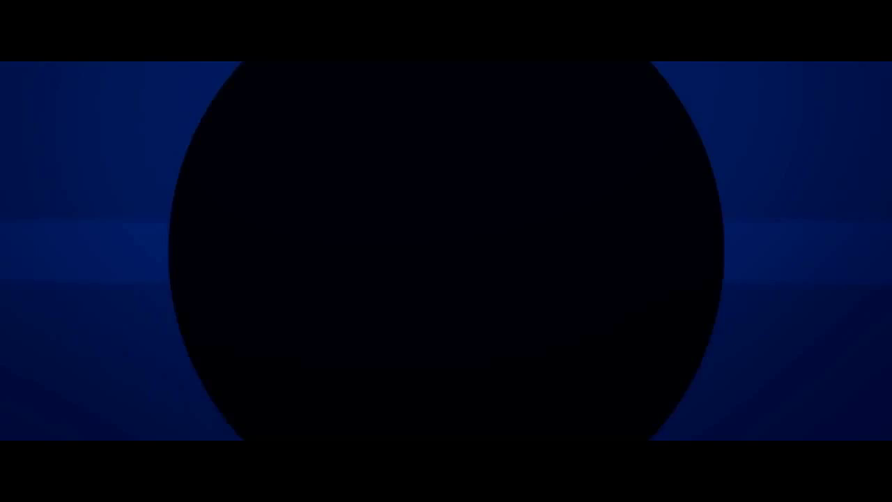